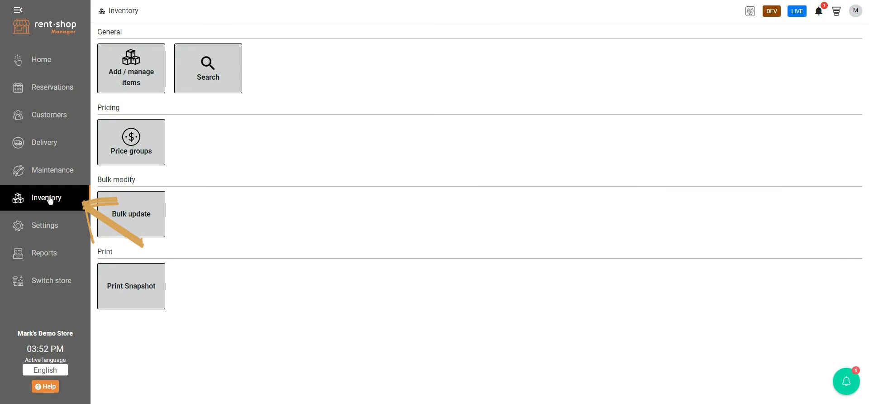
Start a quick add in the inventory item manager with the new category "Childrens 3 wheelers".
click(150, 73)
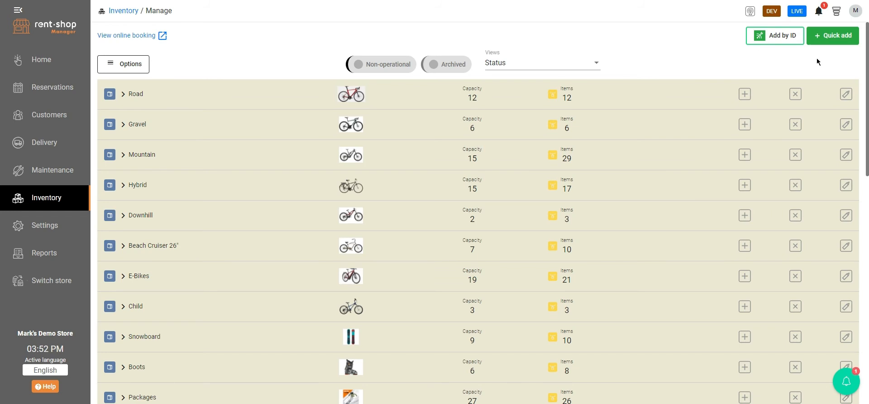
click(831, 38)
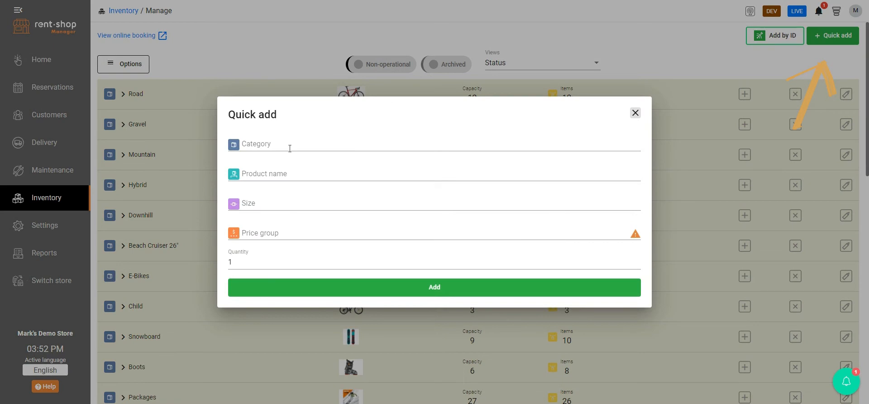
click(289, 148)
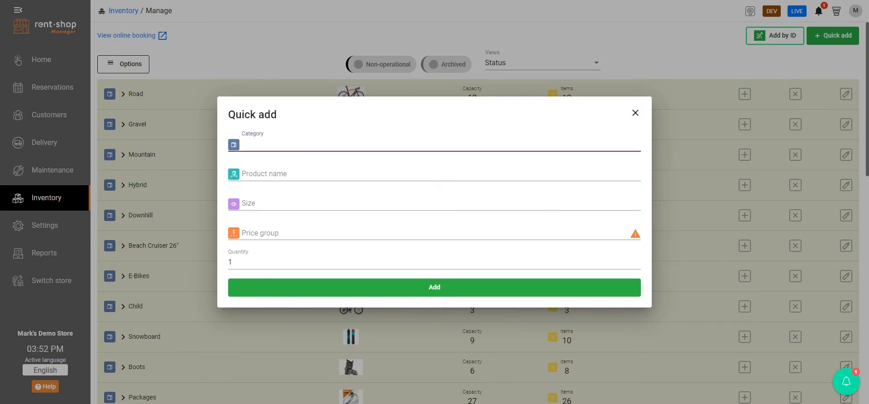
text(Child)
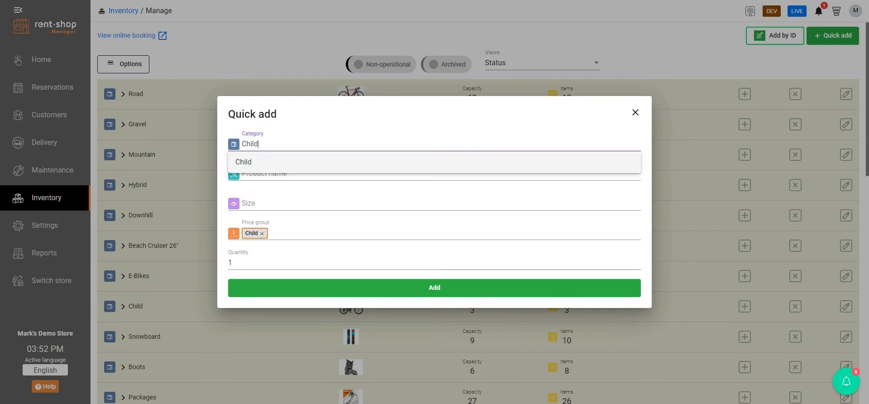
text(rens 3 wheelers)
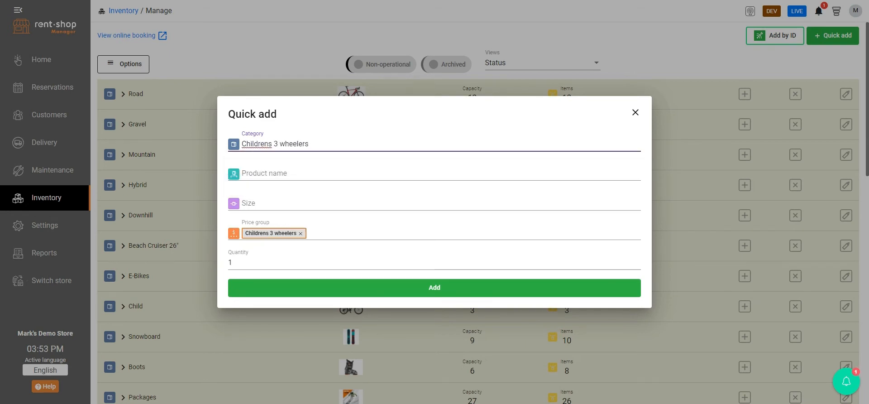
Enter the product name "smooth 3 wheeler" and size U for the new inventory item.
click(285, 173)
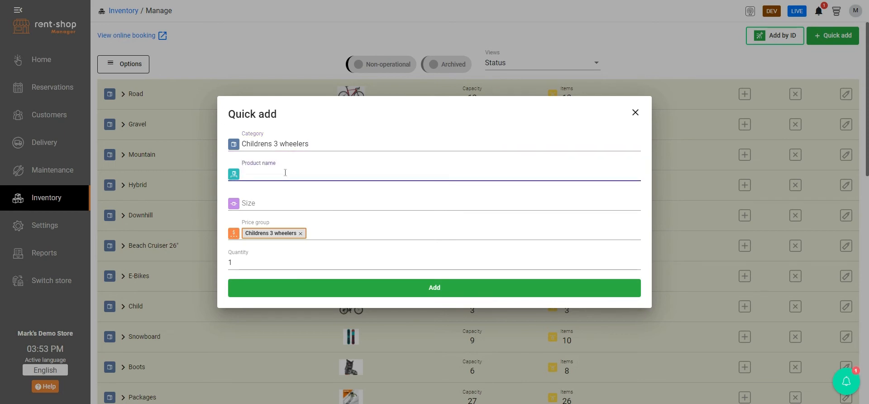
text(smooth 3 wheeler)
key(Tab)
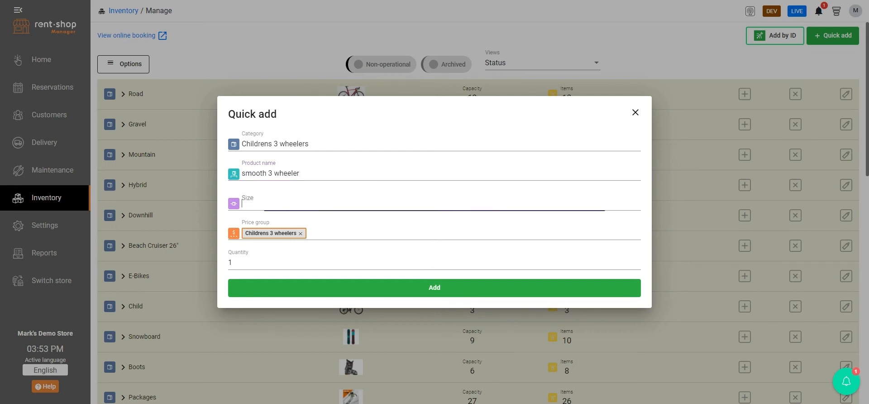
text(U)
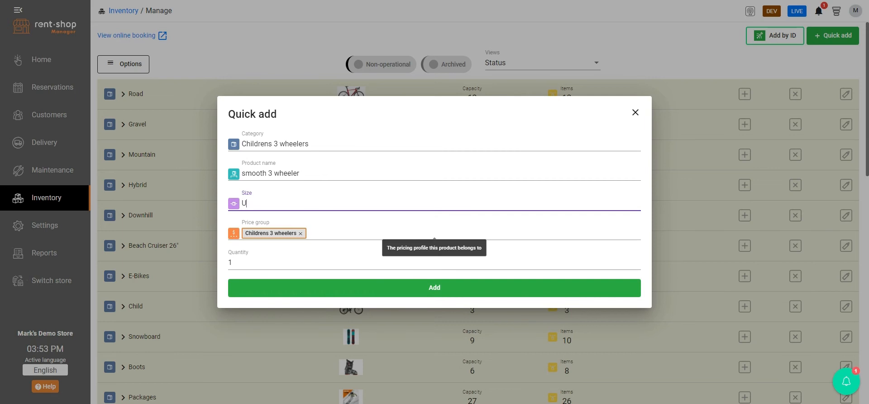
Replace the suggested price group with the existing "Childrens 3 wheeler", add the item and close the quick add form.
click(300, 233)
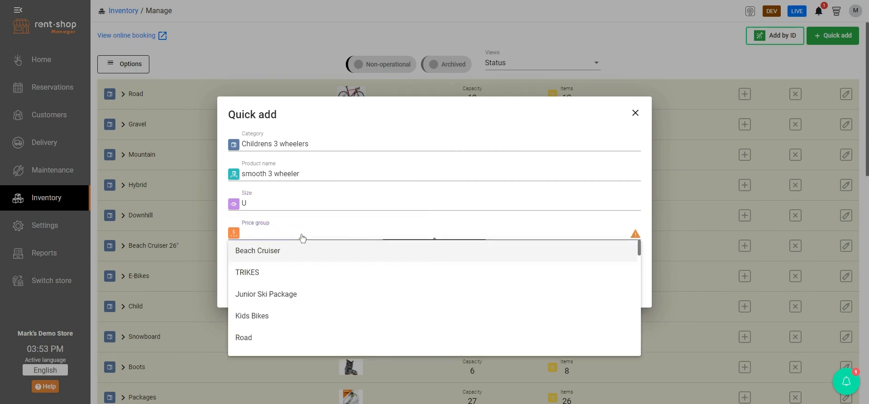
scroll(269, 274, down, 2)
scroll(262, 281, down, 1)
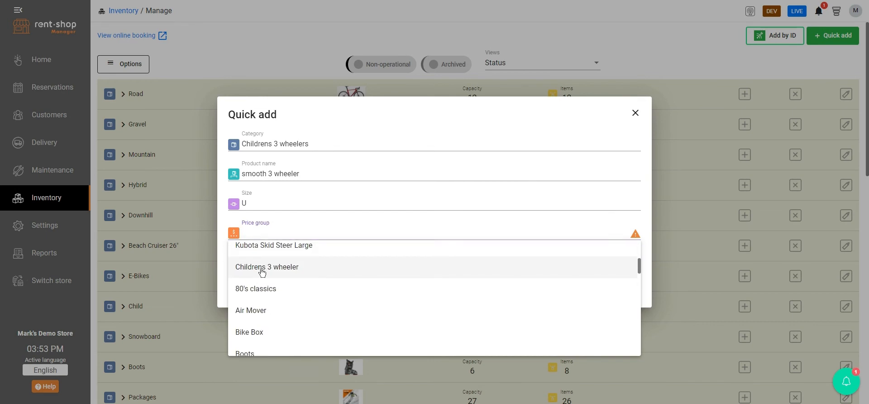
click(262, 267)
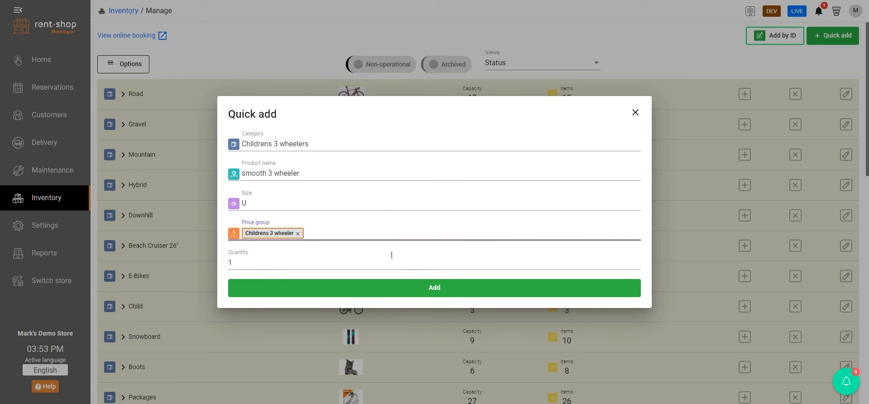
click(442, 293)
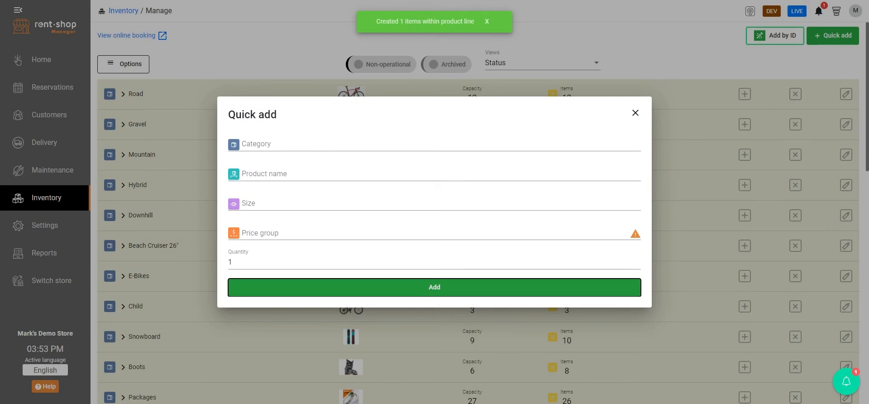
click(636, 113)
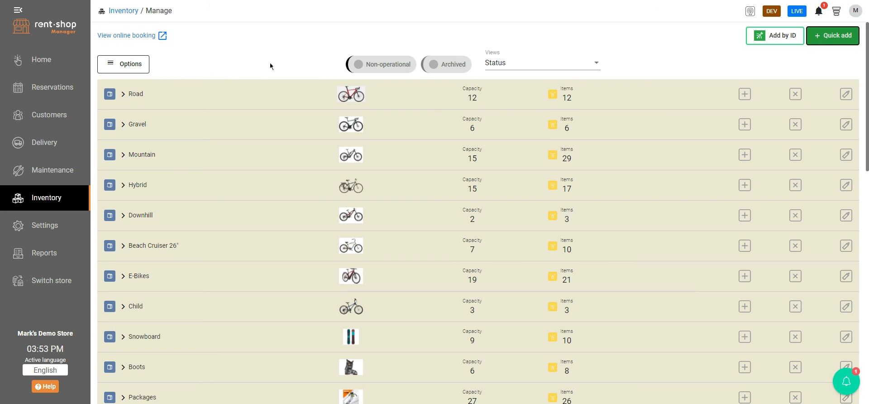
Create a new inventory category named "Fat Bikes".
click(125, 67)
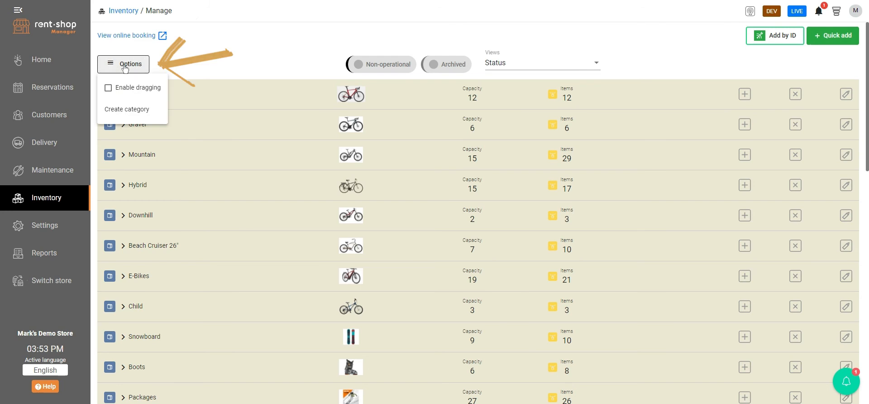
click(120, 114)
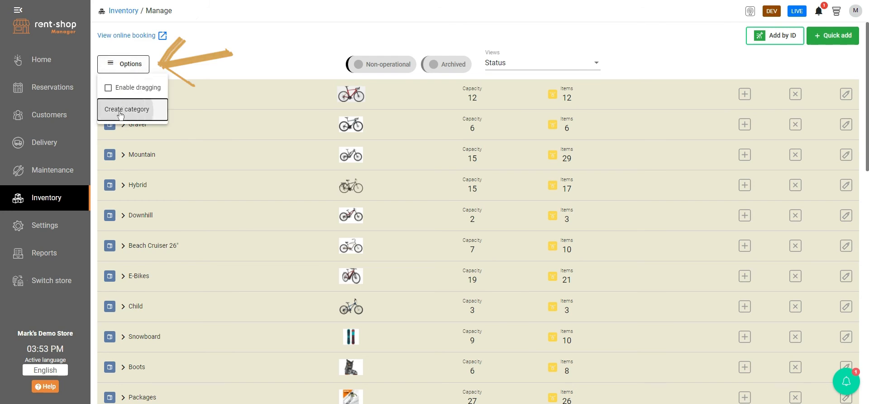
click(137, 96)
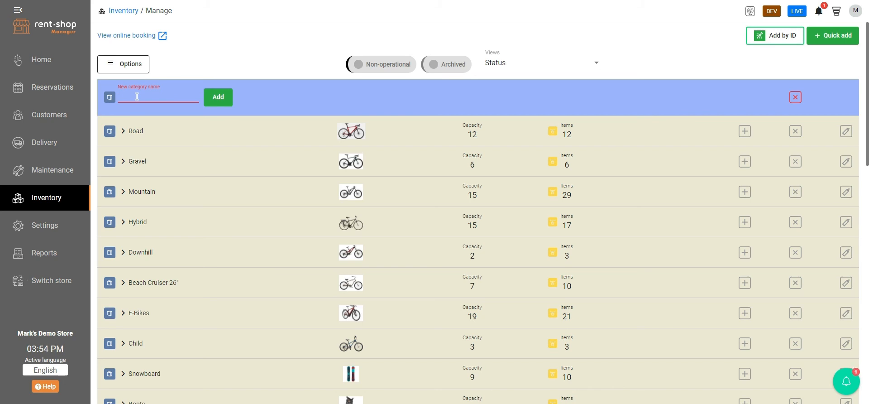
text(Fat Bul)
key(BackSpace)
key(BackSpace)
key(BackSpace)
key(BackSpace)
text(B)
click(218, 96)
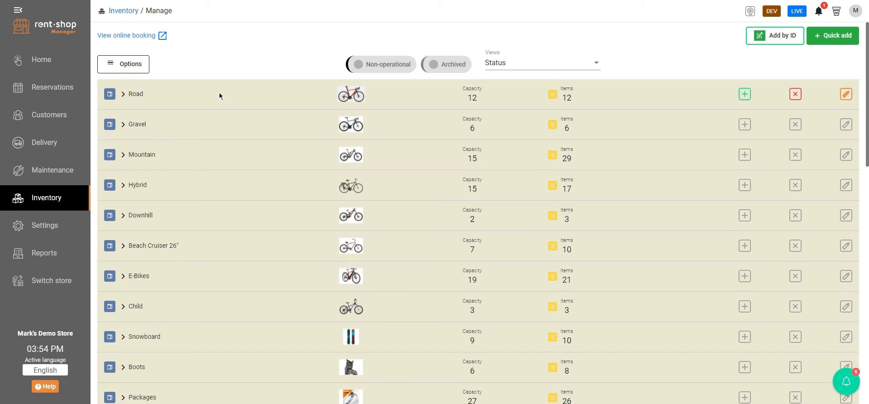
Start a new product family named 4" tire Fat Bikes in the Fat Bikes category.
scroll(267, 172, down, 3)
scroll(189, 316, down, 10)
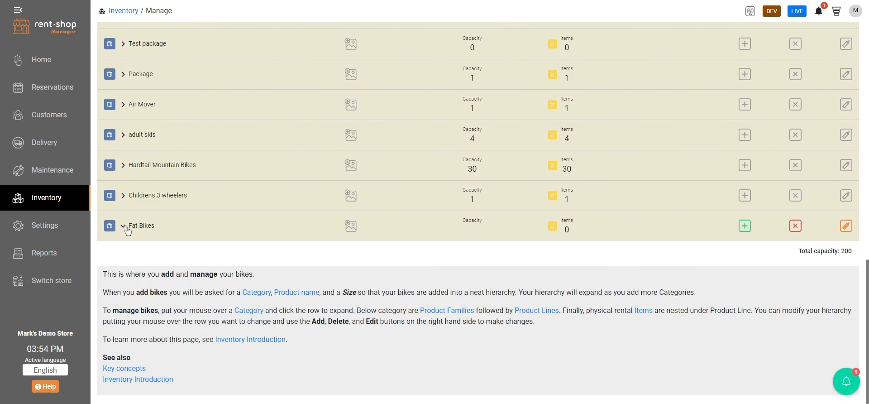
click(128, 230)
click(744, 225)
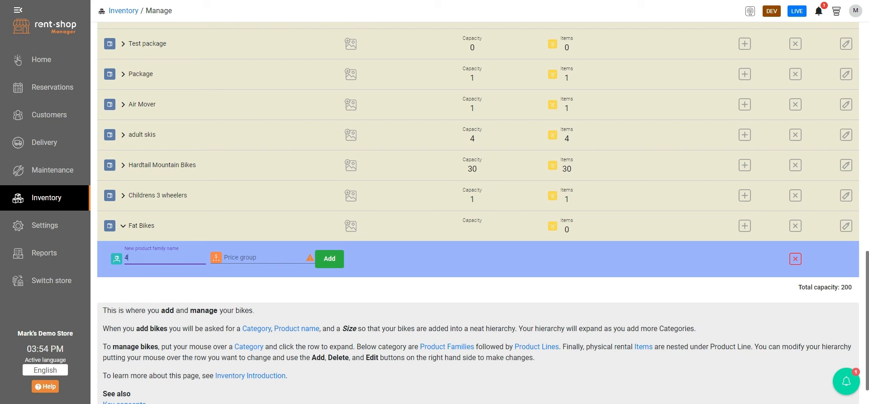
text(')
text( tire Fat Bikes)
key(Tab)
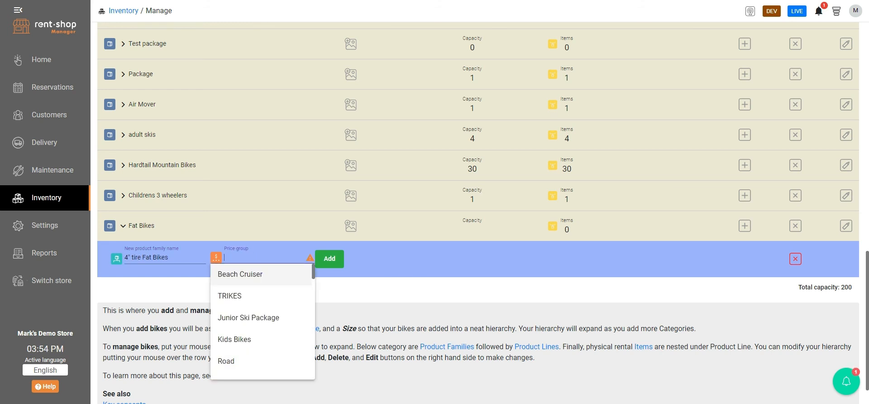
Create the new price group 4" tire fat bikes for the product family and add the family.
scroll(243, 356, down, 1)
scroll(240, 344, down, 2)
scroll(238, 340, up, 3)
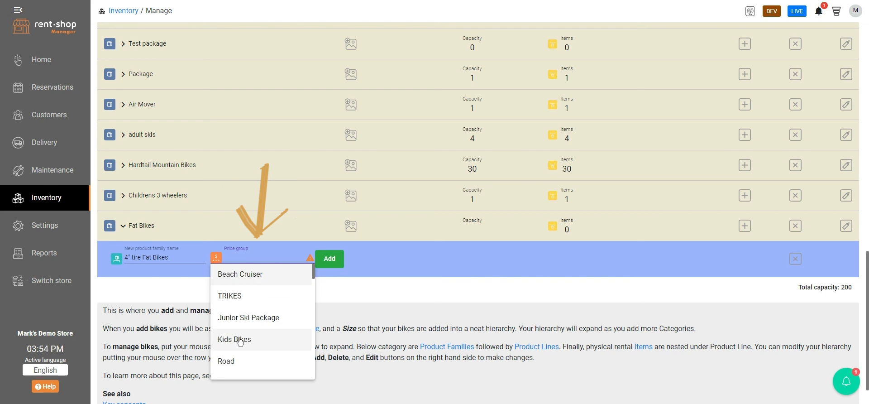
text(4" ti)
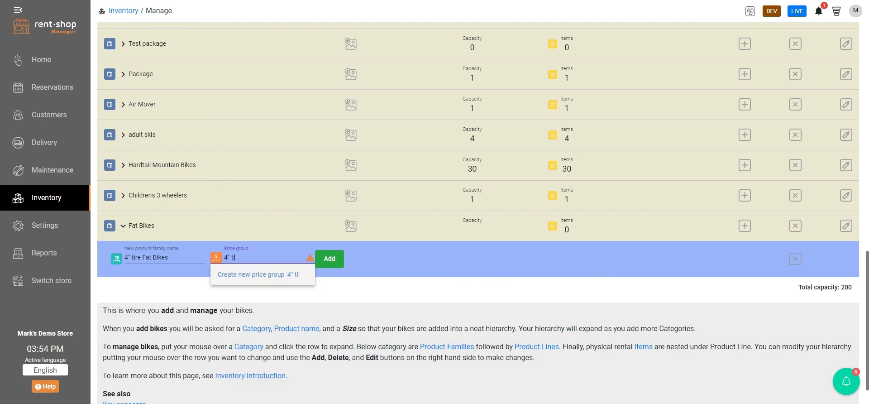
text(re fat bikes)
click(252, 277)
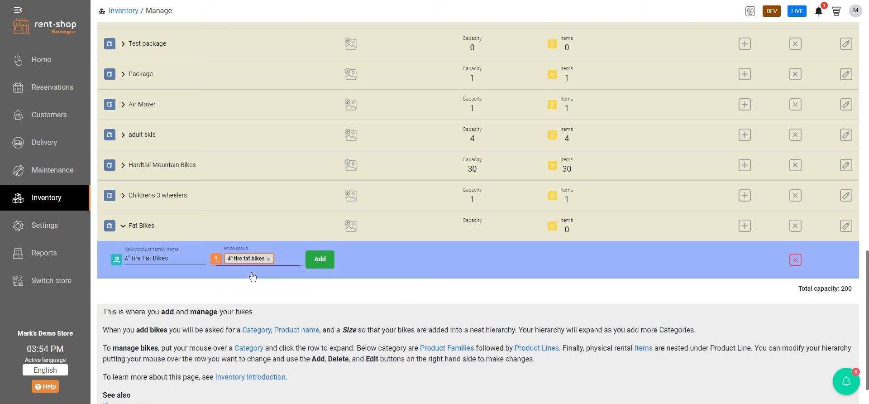
click(320, 260)
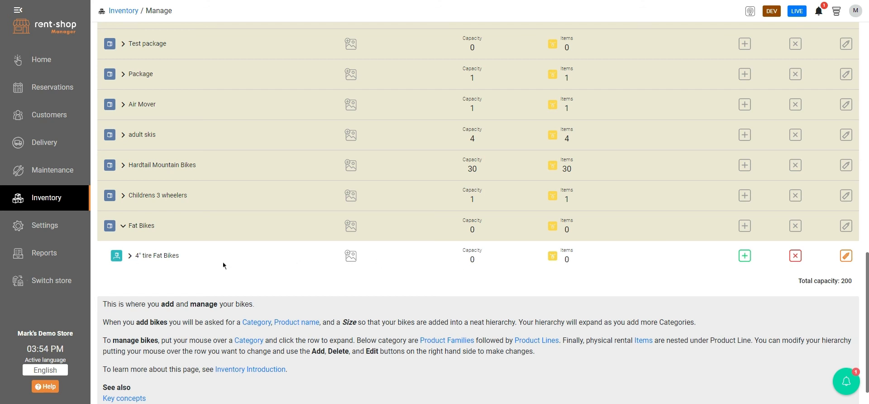
Add the size Small to the 4" tire Fat Bikes product family.
click(130, 255)
click(746, 257)
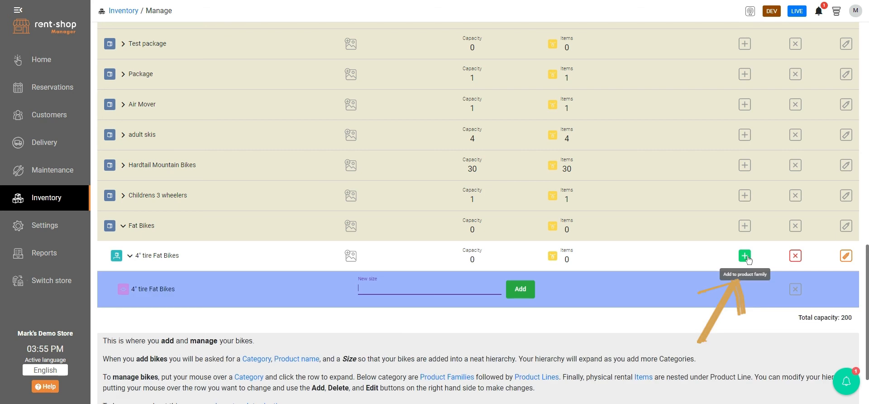
text(Small)
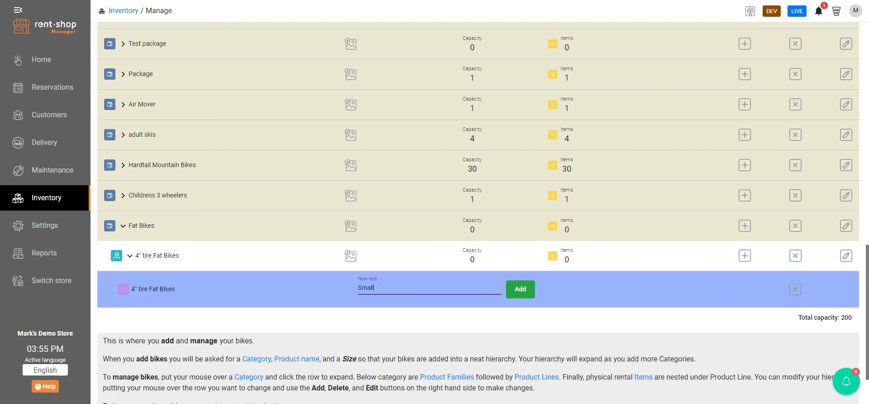
click(527, 291)
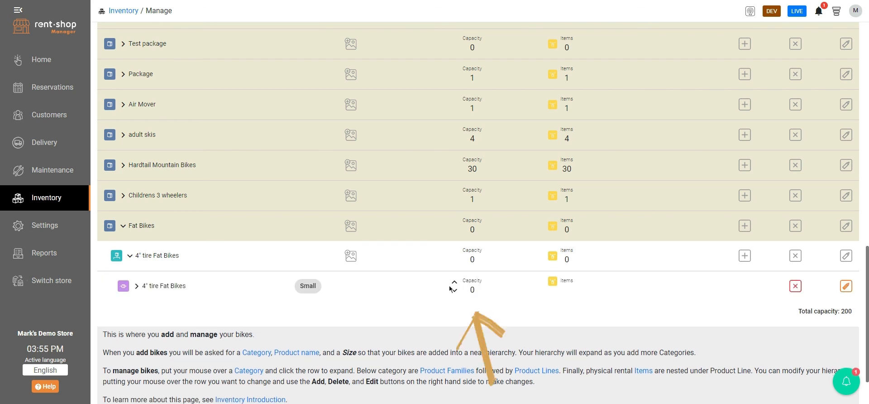
Raise the Small product line's capacity to 3 and create its items with the name stem "FTS4_".
click(454, 282)
click(453, 283)
click(453, 283)
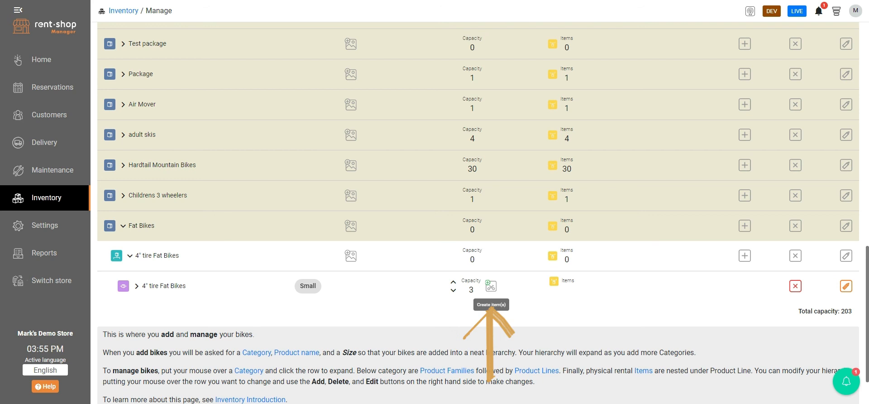
click(492, 287)
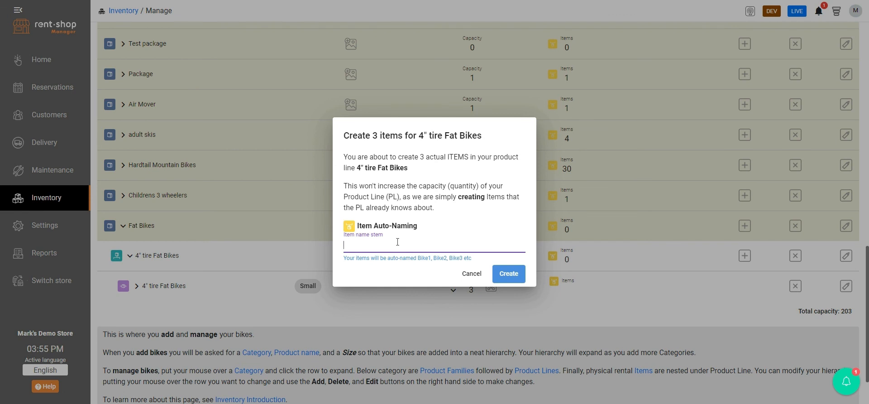
text(FTS4_)
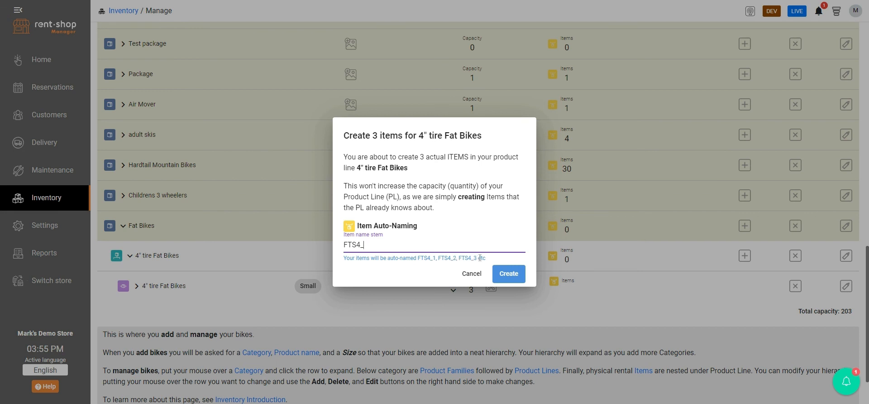
click(509, 274)
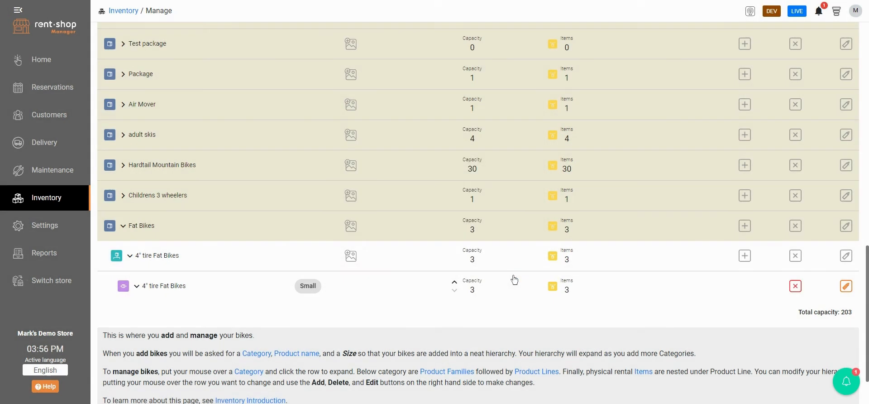
Open item FTS4_1 for editing and review its details, from the category down to the status.
scroll(154, 267, down, 3)
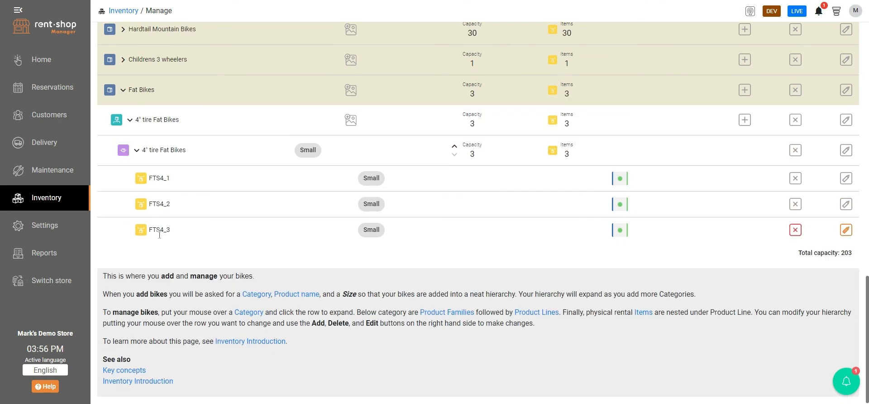
click(846, 178)
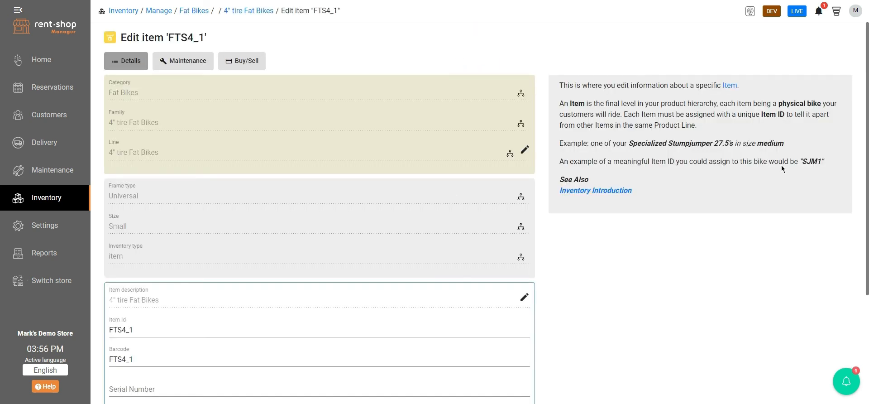
scroll(145, 254, down, 2)
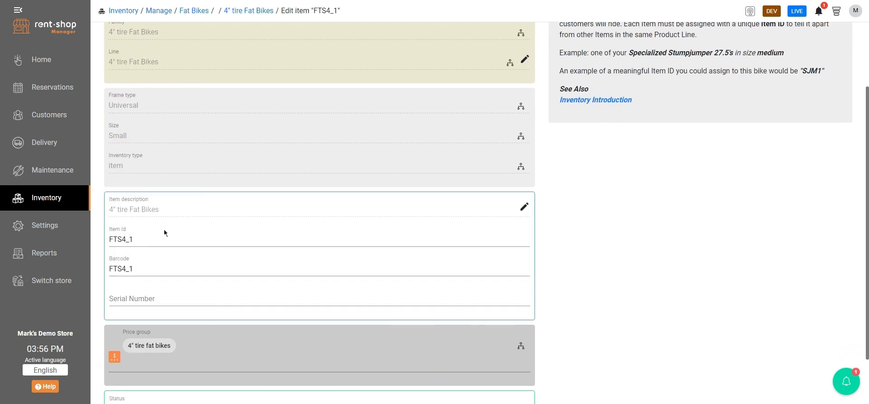
scroll(440, 252, down, 2)
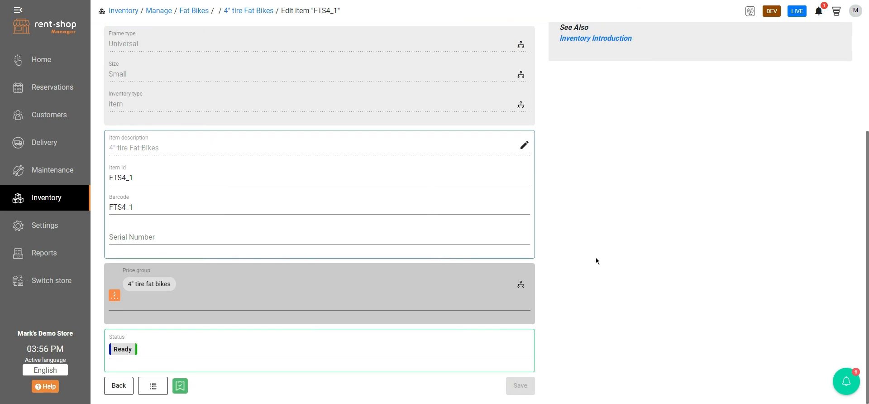
scroll(635, 216, up, 4)
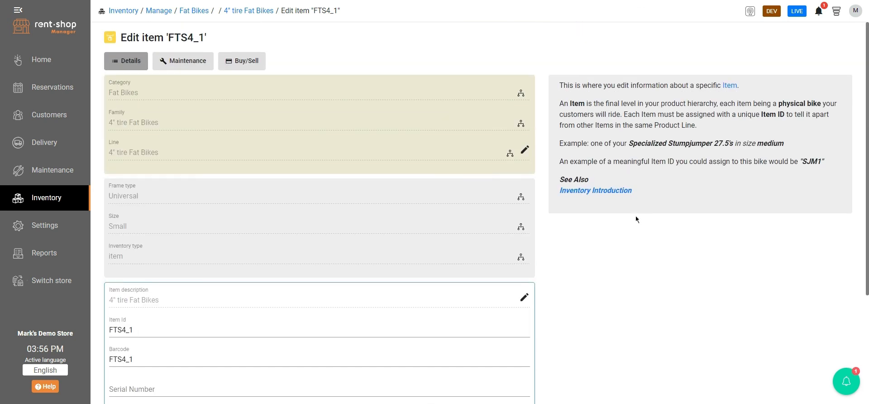